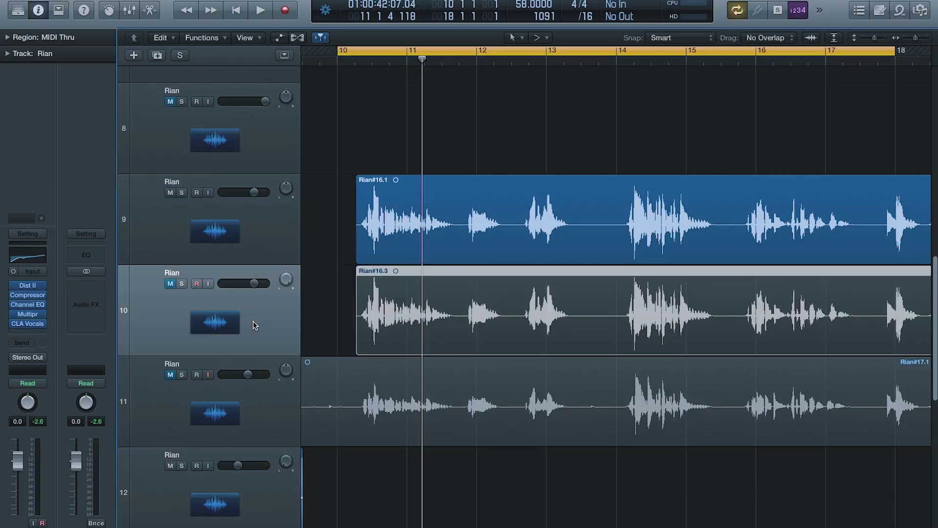
# Add sends to Bus 1, Bus 2, Bus 3 and Bus 4 on the vocal in track 9.
pyautogui.click(245, 244)
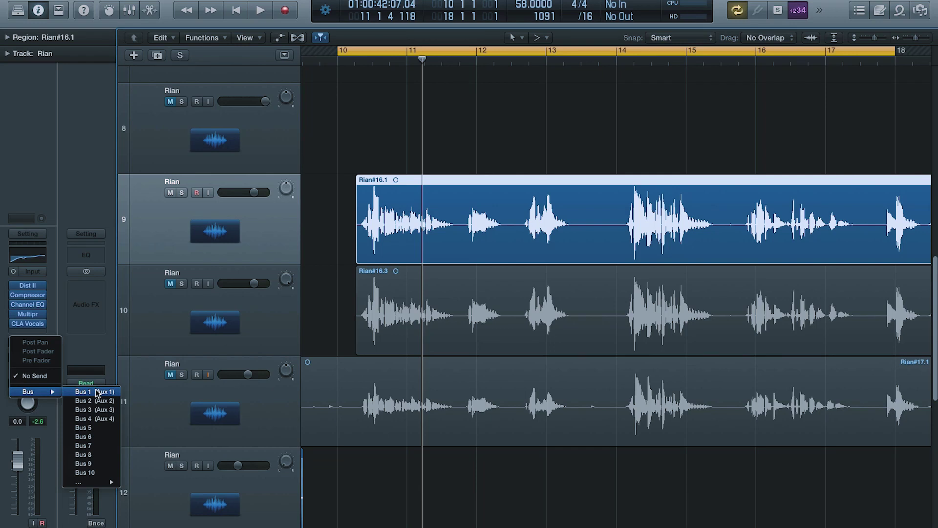
pyautogui.click(98, 393)
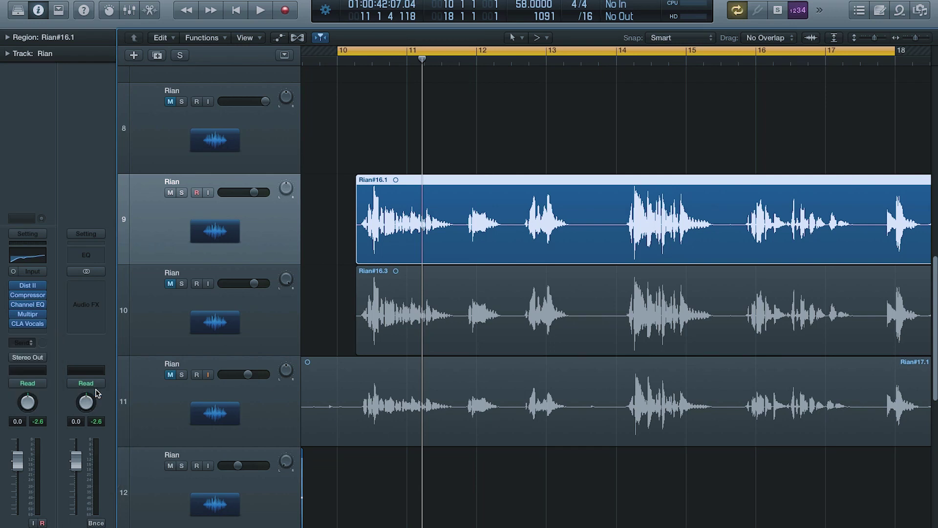
pyautogui.click(28, 349)
pyautogui.moveTo(40, 401)
pyautogui.click(91, 408)
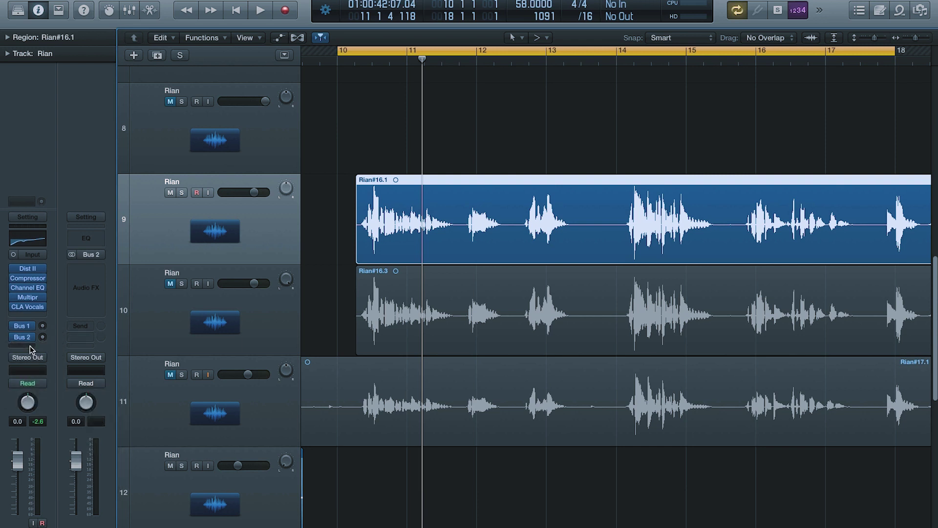
pyautogui.click(31, 349)
pyautogui.moveTo(41, 402)
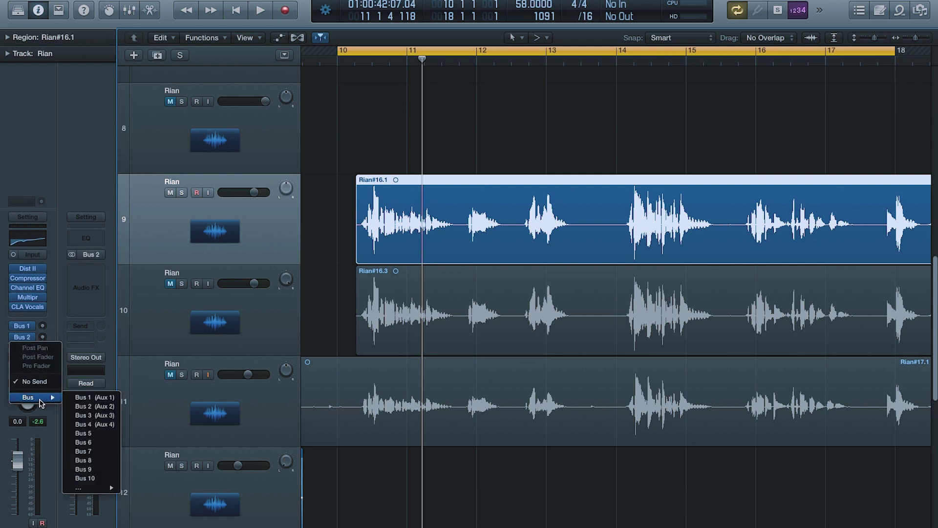
pyautogui.click(91, 416)
pyautogui.click(23, 348)
pyautogui.moveTo(35, 399)
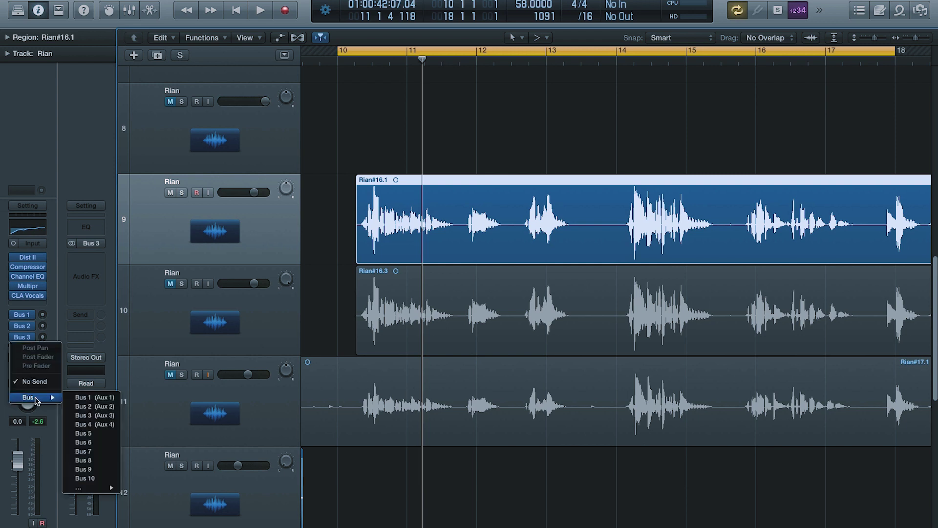
pyautogui.click(88, 424)
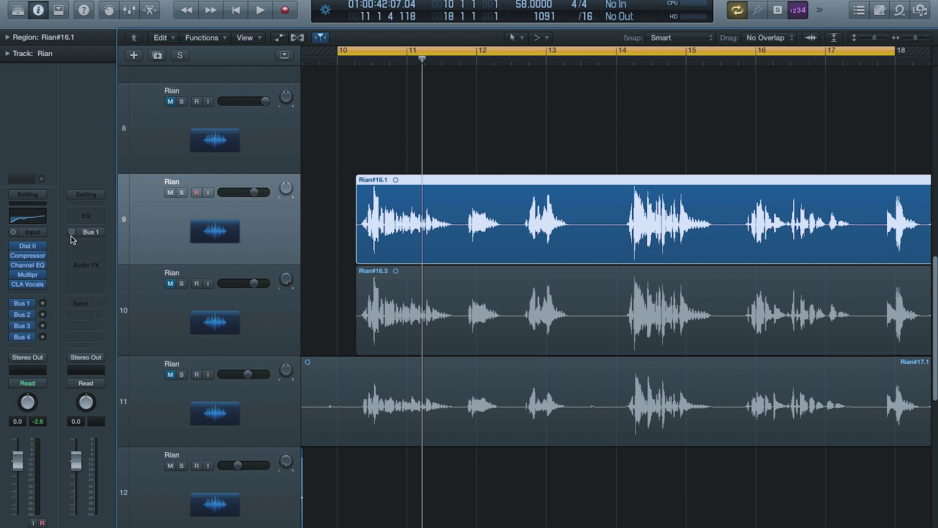
# Insert a mono-to-stereo Chorus on Aux 1, fed by Bus 1, and close its plug-in window.
pyautogui.click(91, 247)
pyautogui.moveTo(96, 336)
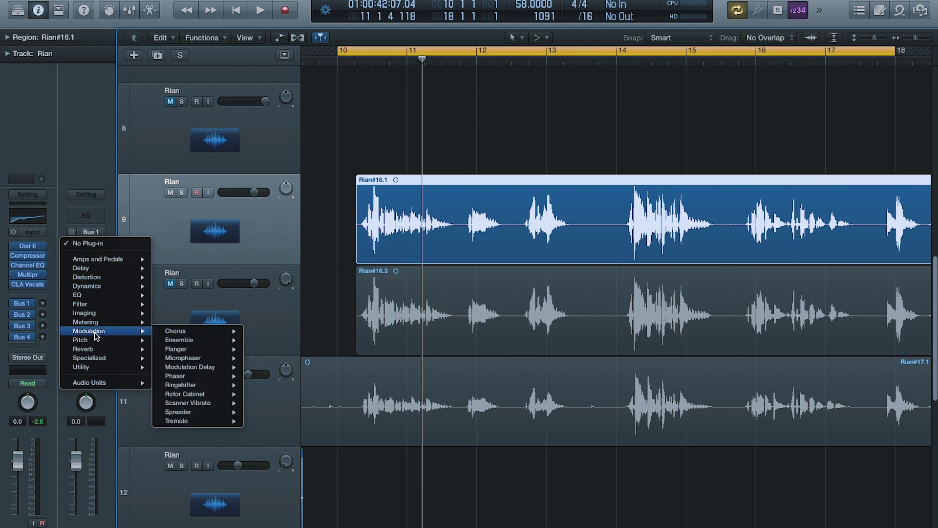
pyautogui.moveTo(167, 331)
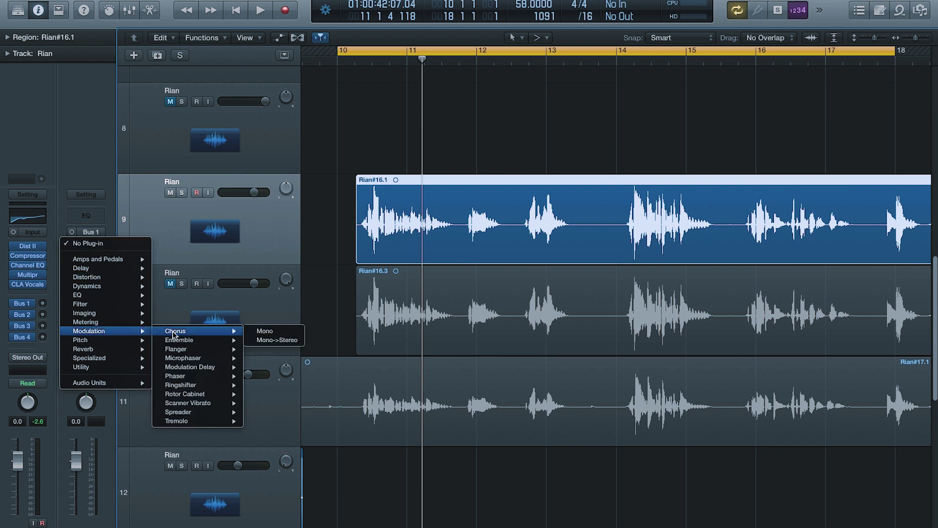
pyautogui.click(262, 341)
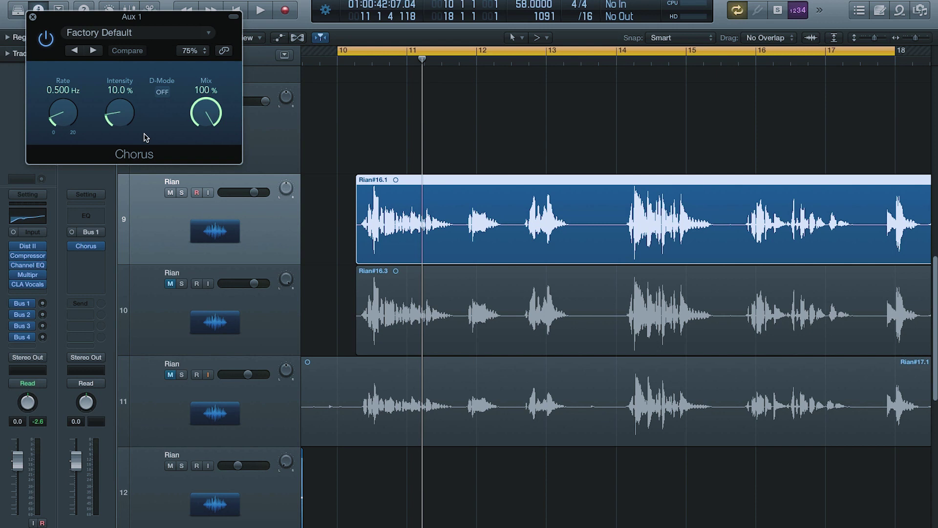
pyautogui.click(32, 17)
# Insert a Space Designer reverb on Aux 2, fed by Bus 2, and close its plug-in window.
pyautogui.click(97, 247)
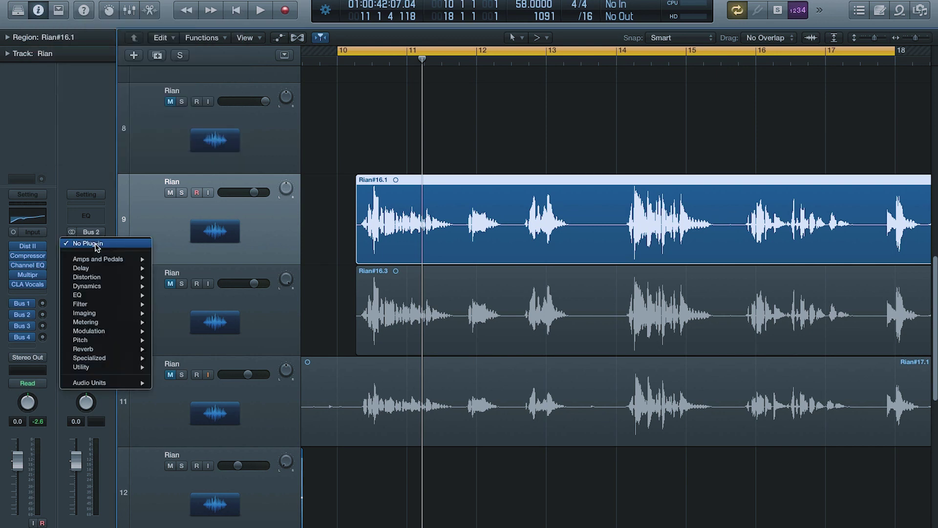
pyautogui.moveTo(86, 349)
pyautogui.moveTo(191, 376)
pyautogui.click(260, 378)
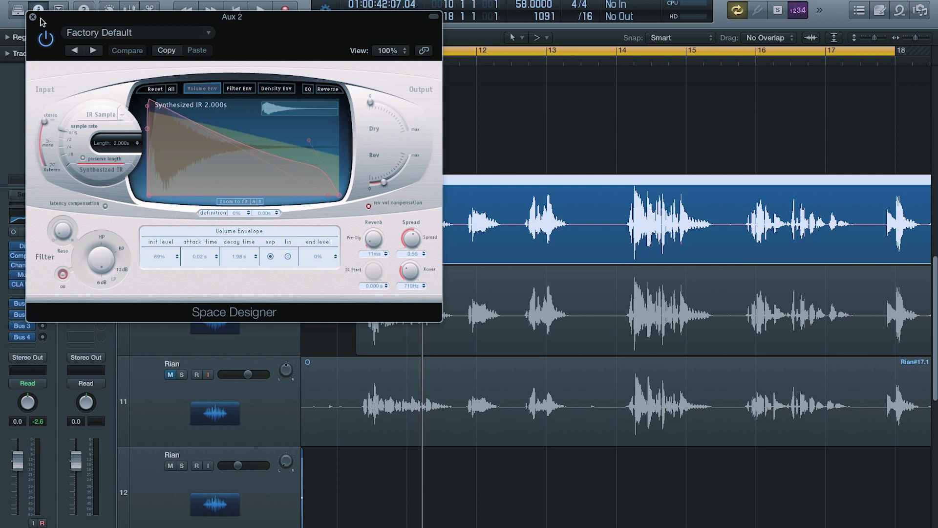
pyautogui.click(33, 17)
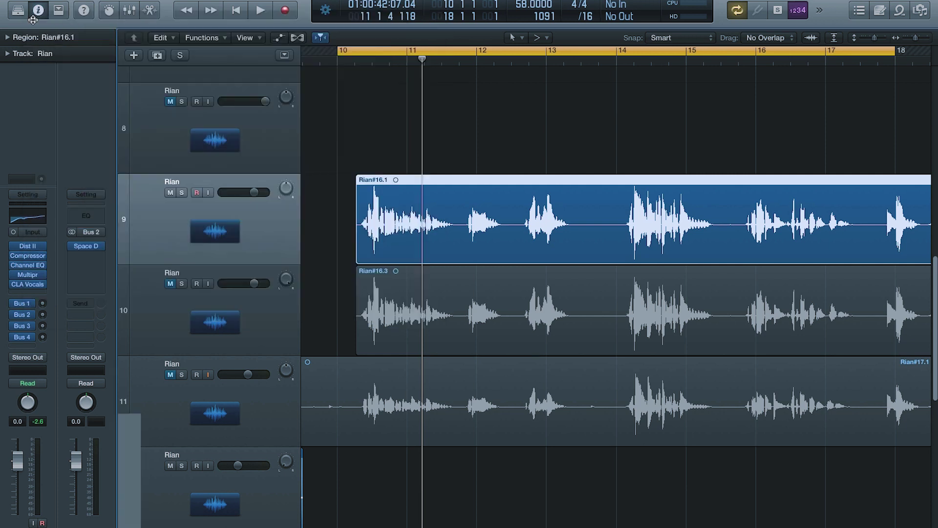
# Insert a Stereo Delay on Aux 3, fed by Bus 3, and close its plug-in window.
pyautogui.click(26, 326)
pyautogui.click(86, 246)
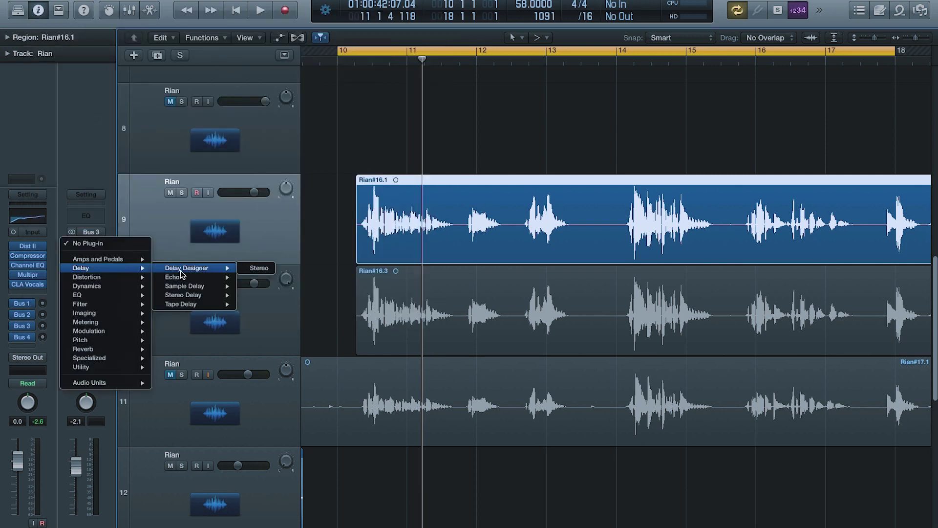
pyautogui.moveTo(215, 295)
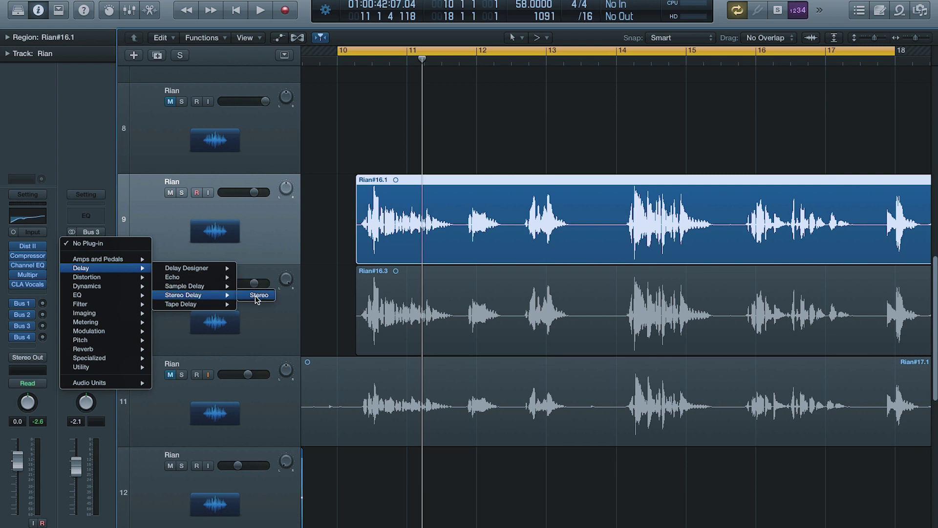
pyautogui.click(256, 297)
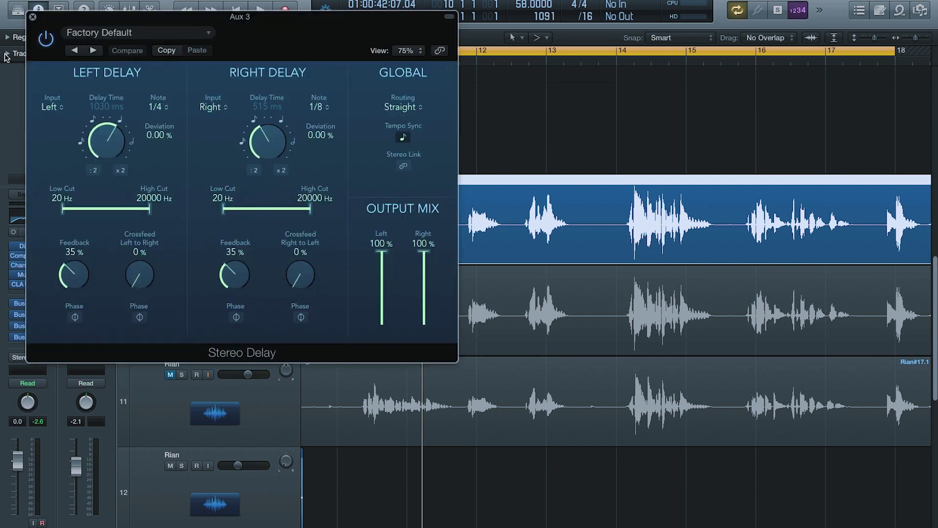
pyautogui.press('super+w')
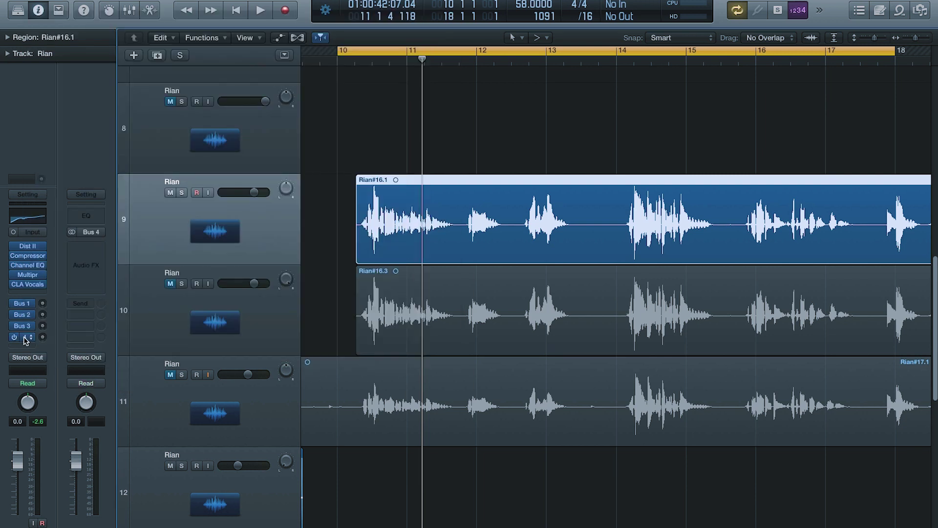
# Insert a second Space Designer reverb on Aux 4, fed by Bus 4.
pyautogui.click(90, 250)
pyautogui.moveTo(108, 350)
pyautogui.click(259, 376)
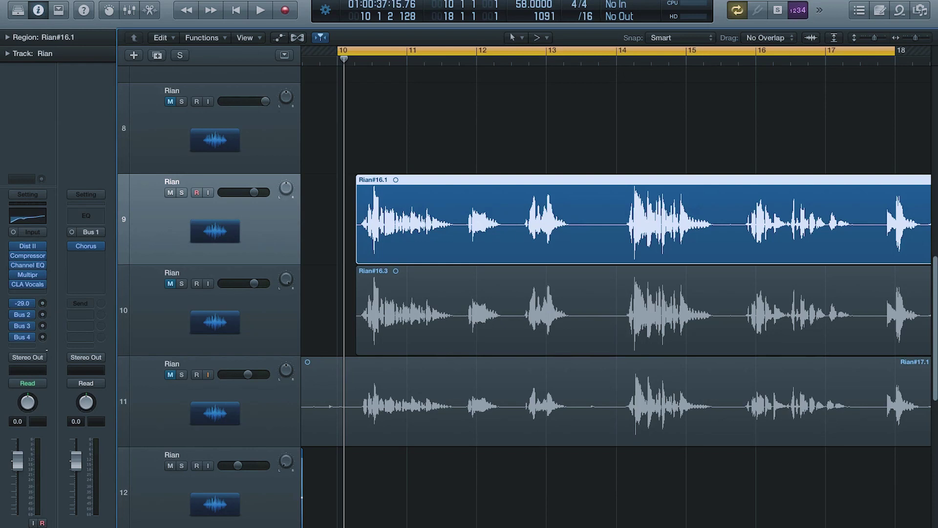
# Play the vocal and raise its Bus 1 send level to blend in the Chorus.
pyautogui.press('space')
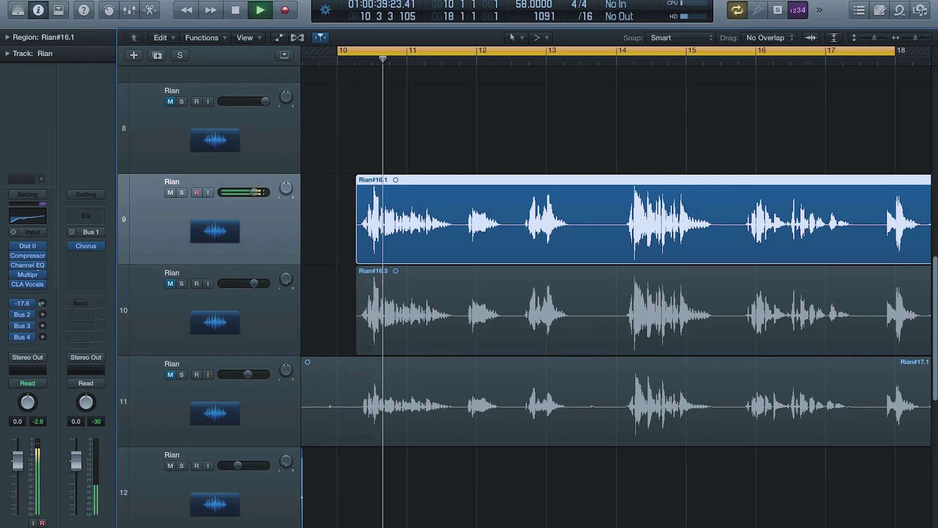
pyautogui.moveTo(43, 304); pyautogui.dragTo(42, 299)
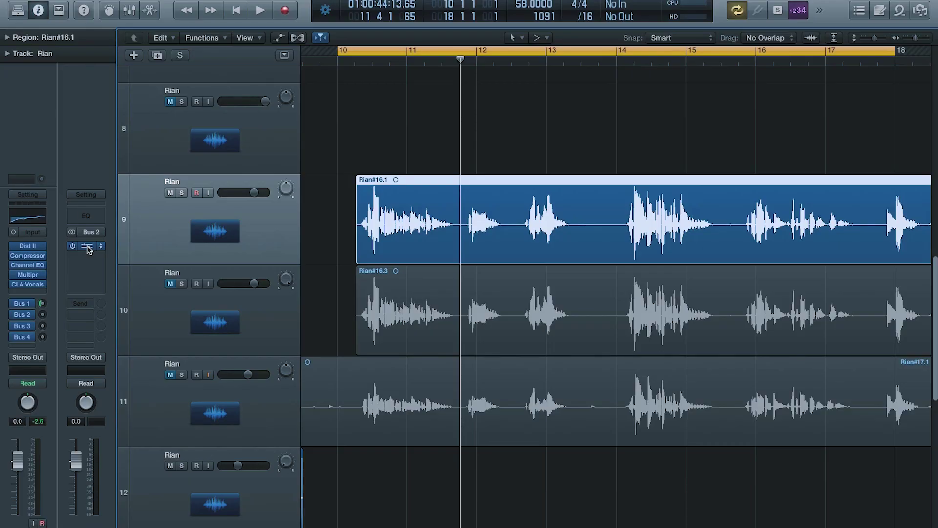
# Load the 0.3s Micro Plate preset in Aux 2's Space Designer and blend it in with the Bus 2 send at about -13.4 dB.
pyautogui.click(88, 250)
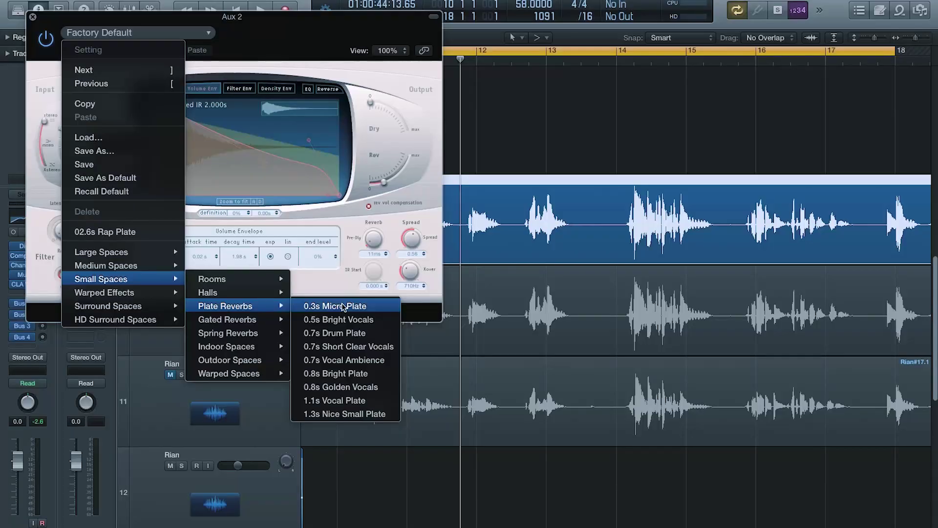
pyautogui.click(344, 307)
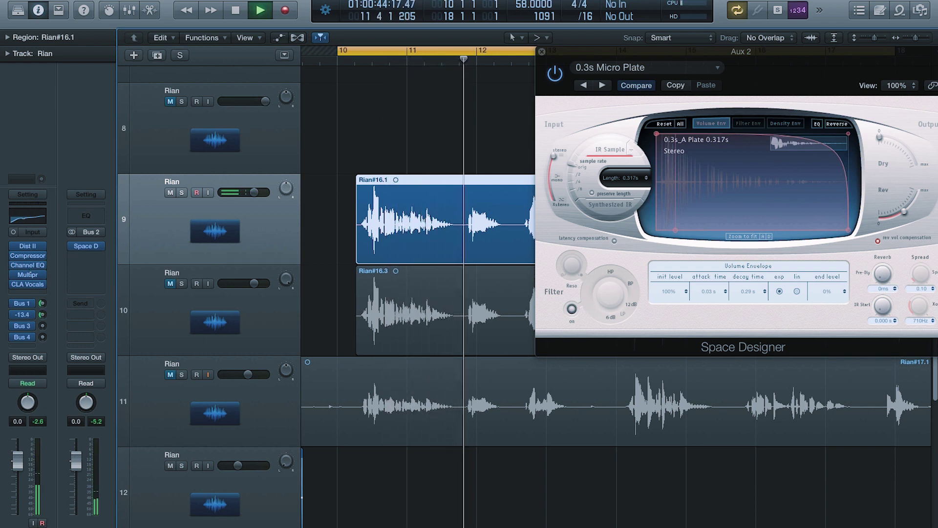
pyautogui.moveTo(29, 267)
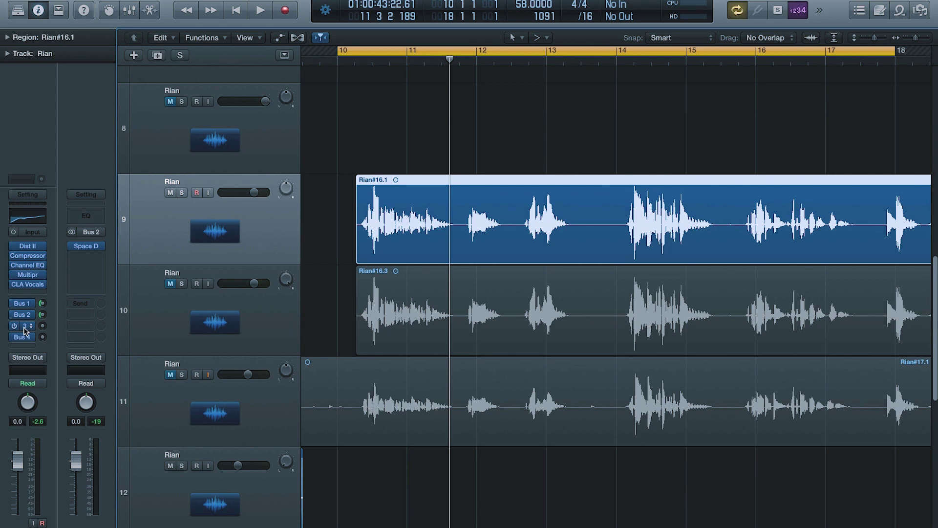
# Set both sides of Aux 3's Stereo Delay to 490 Hz low cut and 5000 Hz high cut, with the left note at 1/8.
pyautogui.click(87, 247)
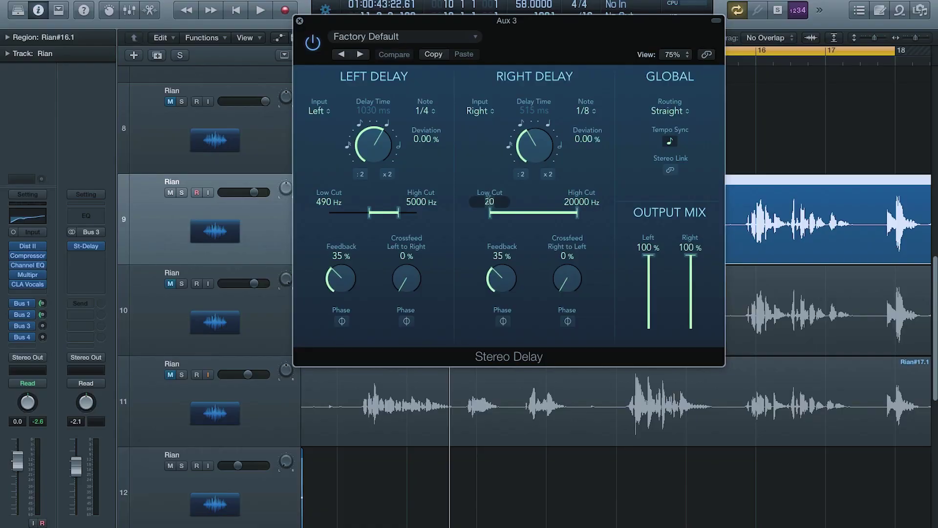
pyautogui.press('Return')
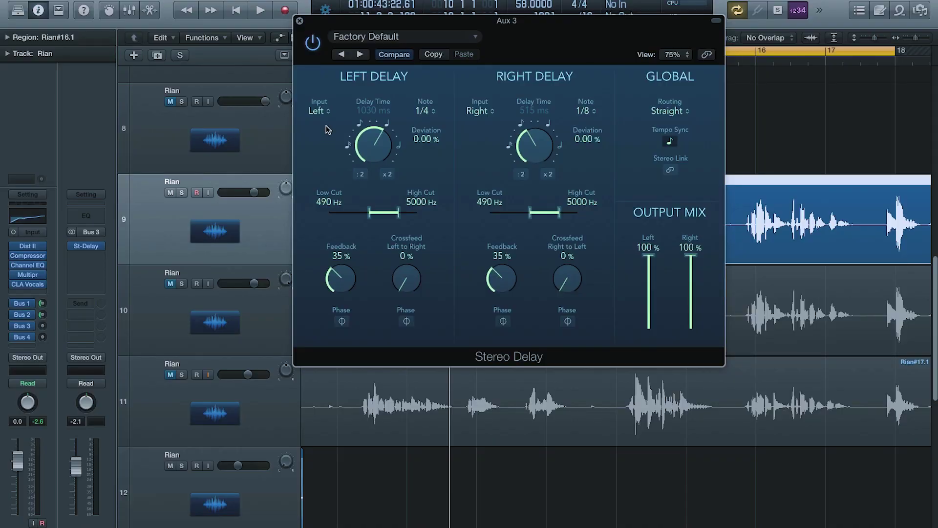
pyautogui.click(425, 111)
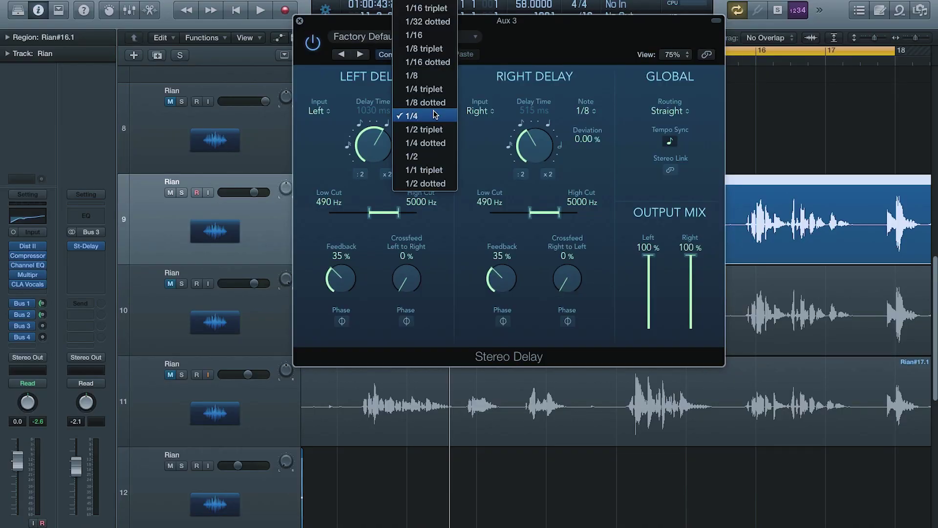
pyautogui.click(436, 77)
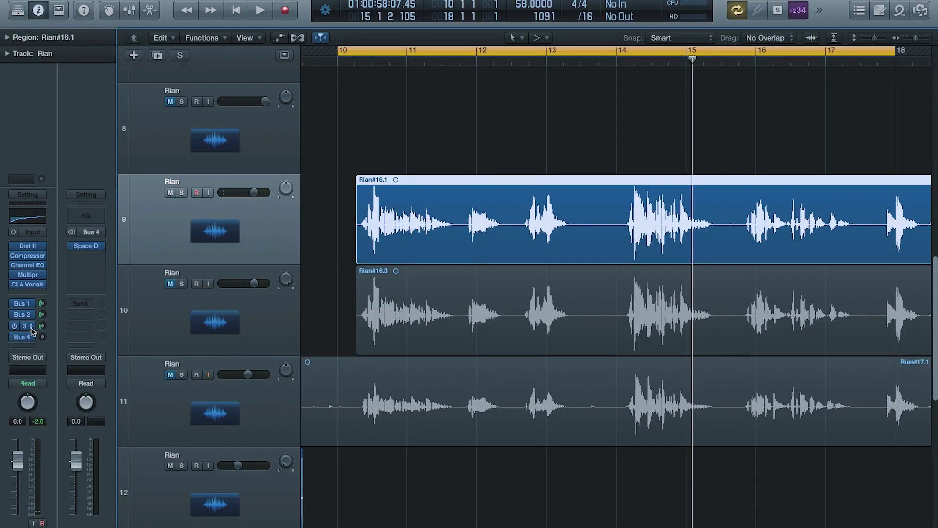
# Load the 1.1s Vocal Plate preset in Aux 4's Space Designer and blend it under the vocal with the Bus 4 send.
pyautogui.click(89, 248)
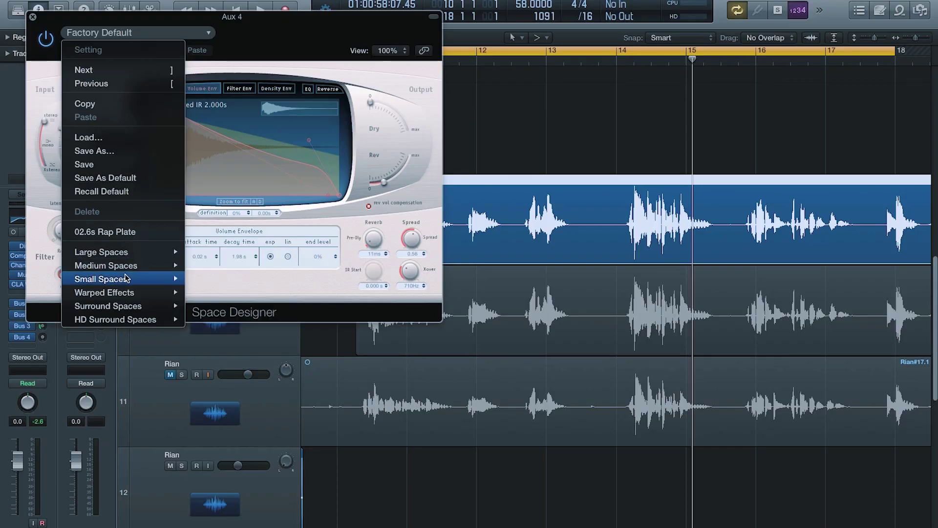
pyautogui.moveTo(127, 279)
pyautogui.moveTo(206, 306)
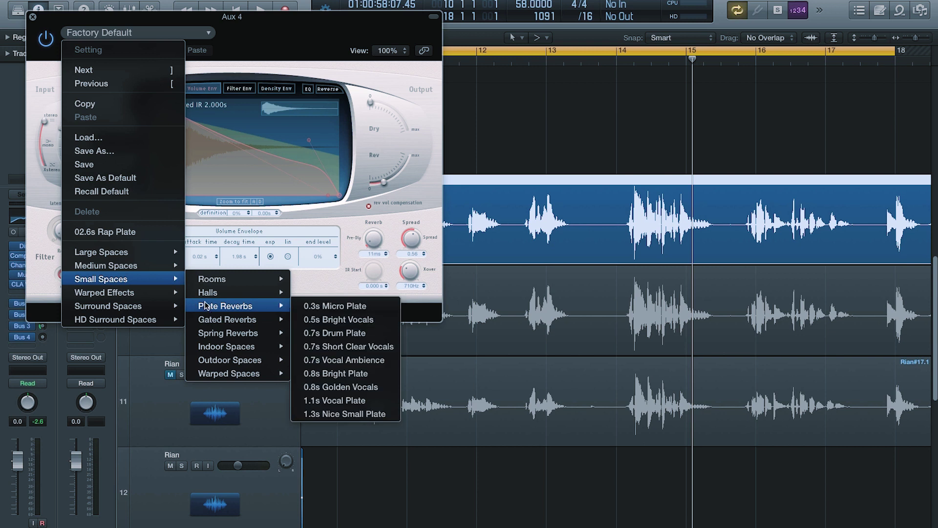
pyautogui.click(366, 399)
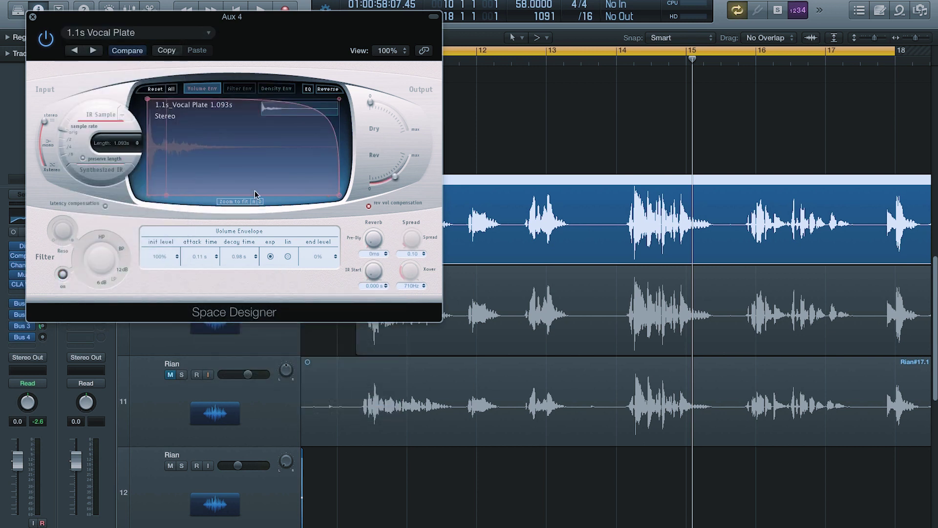
pyautogui.moveTo(214, 18); pyautogui.dragTo(717, 80)
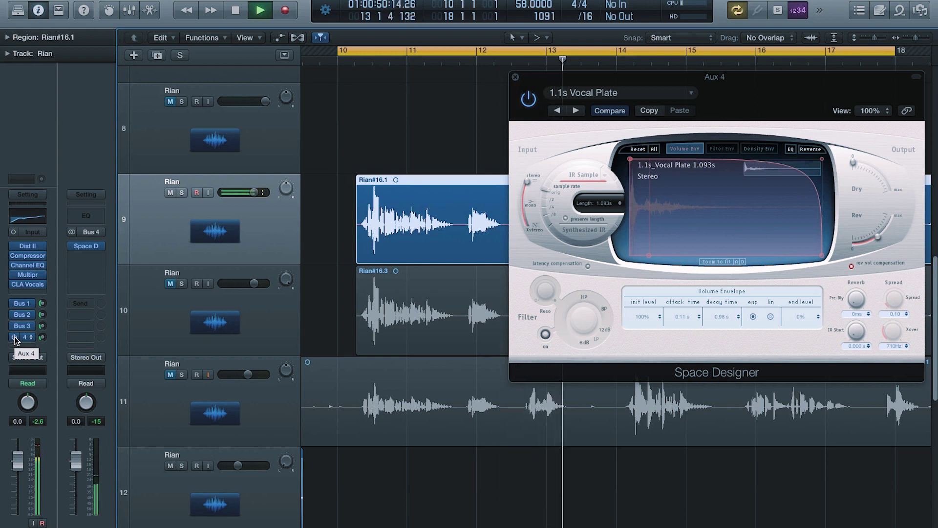
pyautogui.click(515, 78)
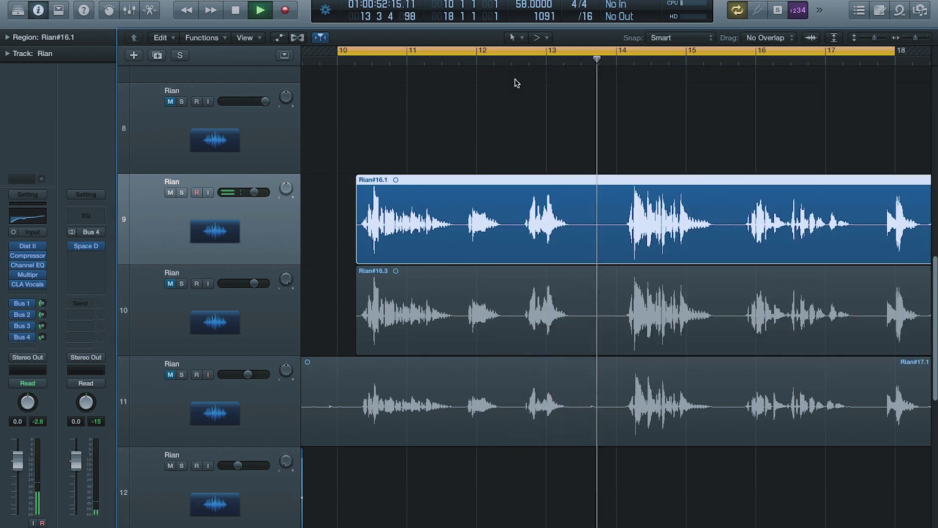
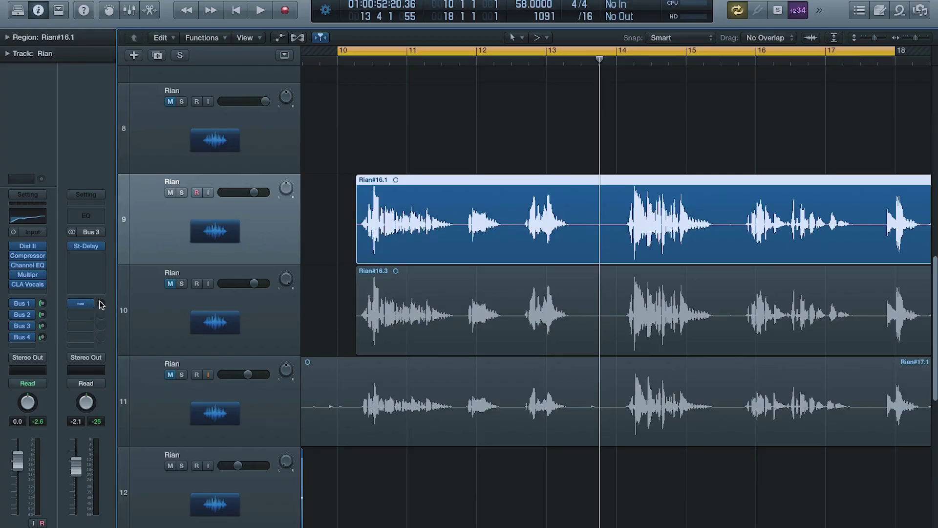
# Raise Aux 3's send to Bus 4 and lower its fader to about -3.0 dB while playing back the vocal.
pyautogui.press('space')
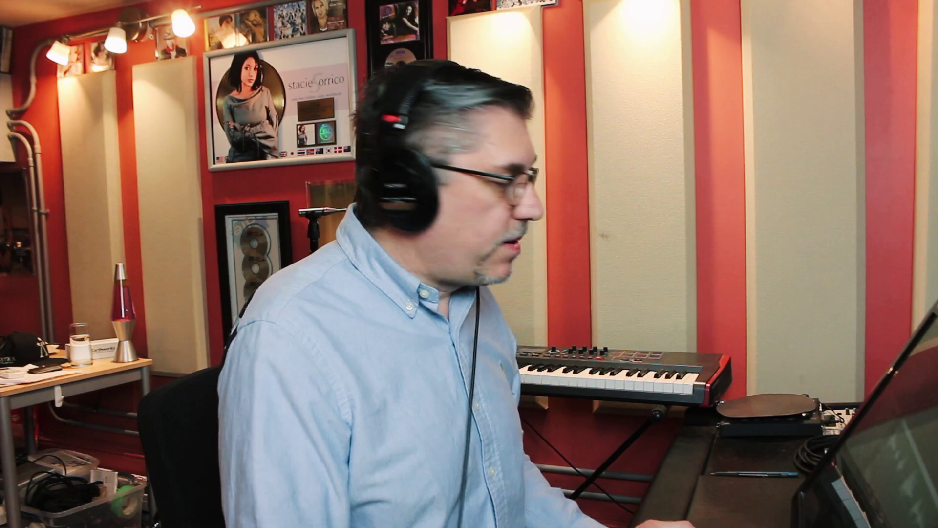
pyautogui.press('space')
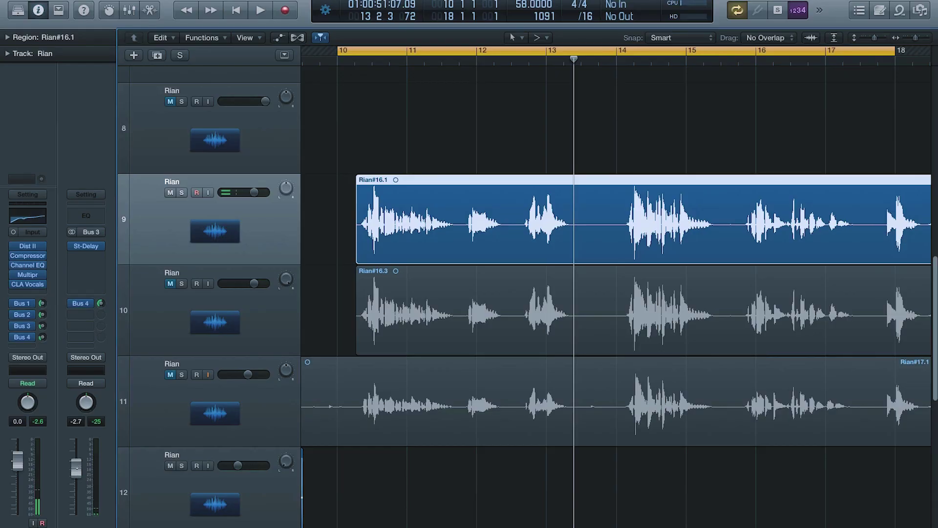
pyautogui.press('space')
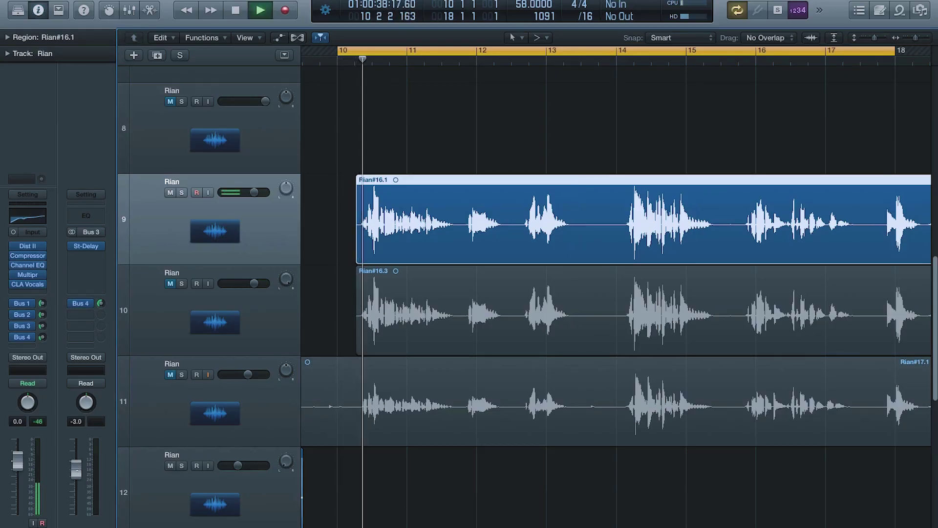